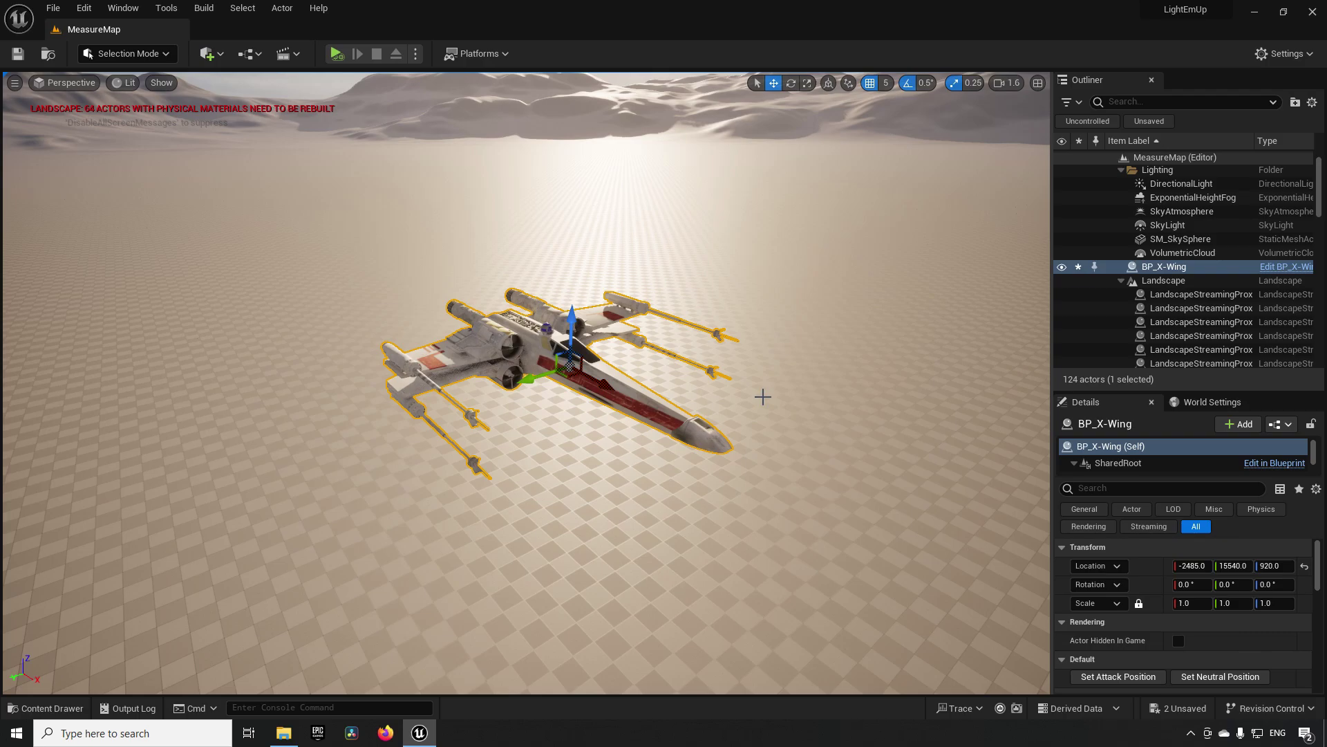
right_click_drag(763, 397, 716, 366)
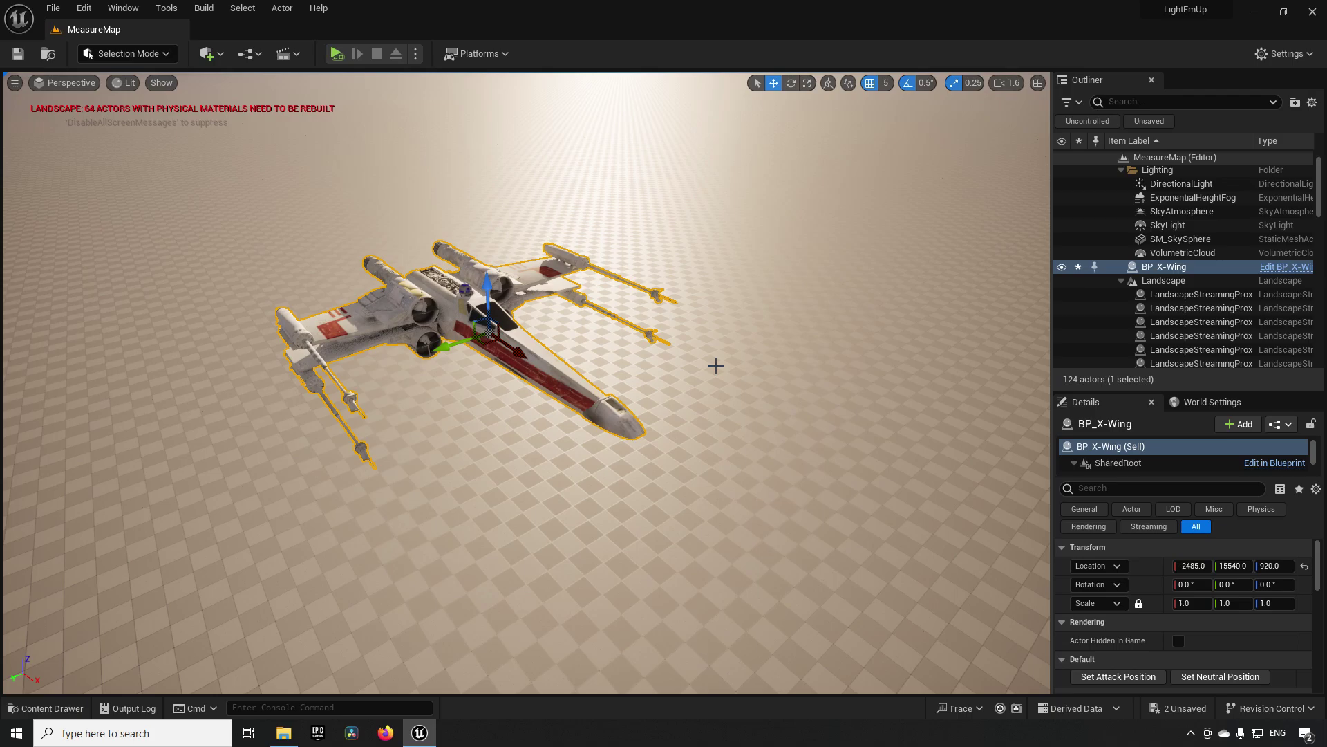
mouse_move(591, 367)
left_mouse_down("alt")
mouse_move(682, 354)
mouse_move(589, 361)
left_mouse_up("alt")
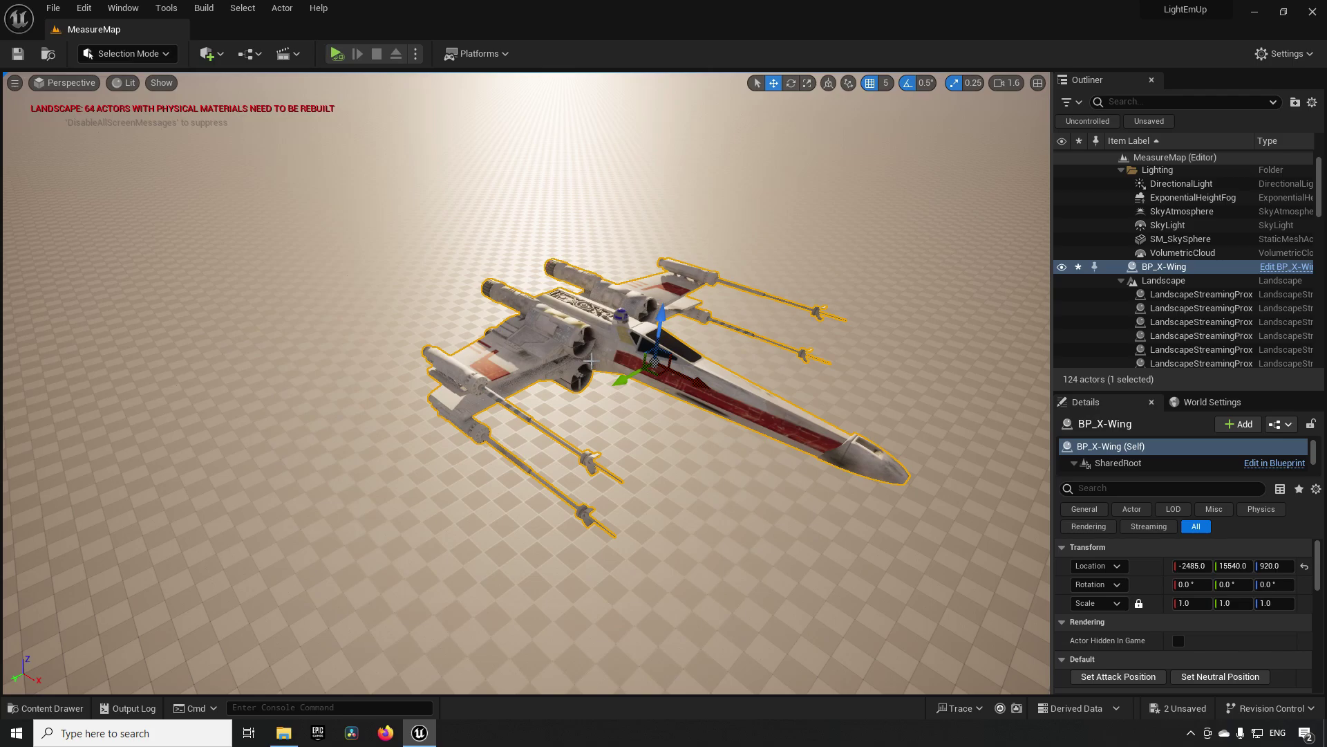
mouse_move(674, 360)
right_mouse_down()
mouse_move(724, 333)
mouse_move(679, 364)
right_mouse_up()
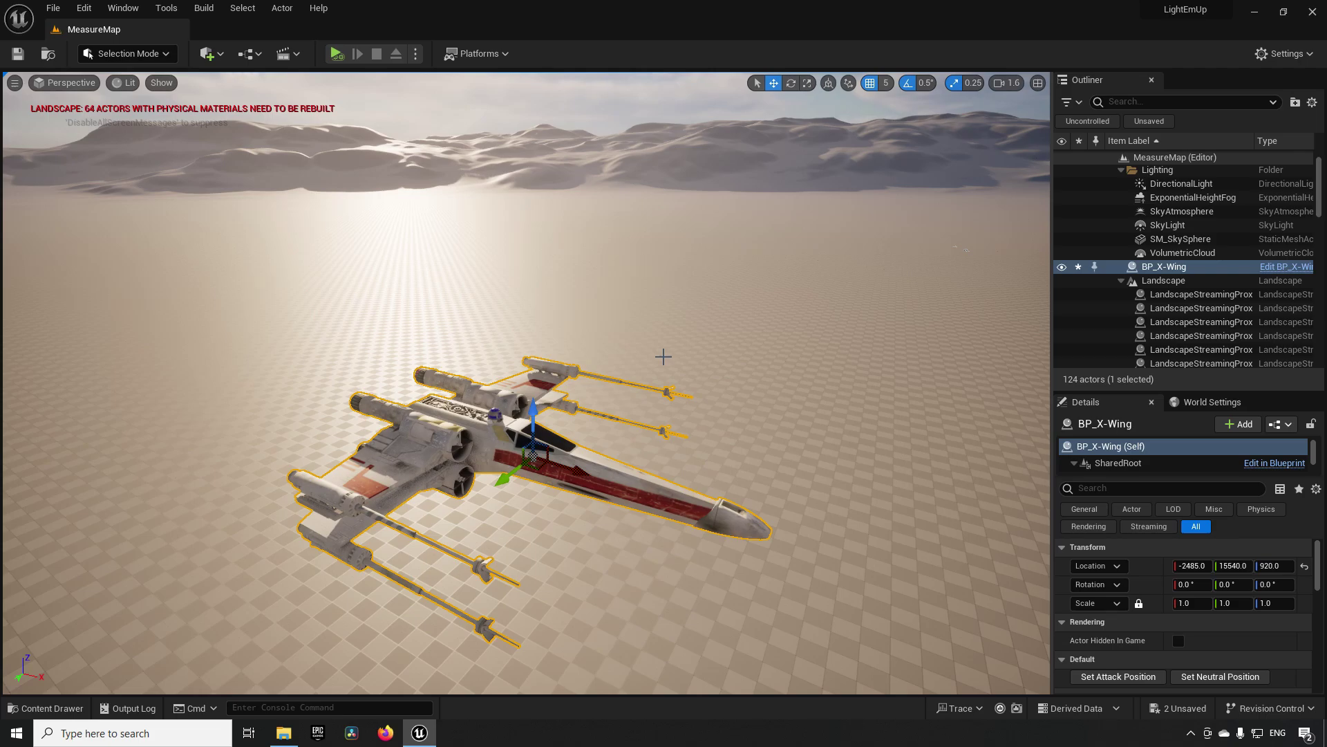
left_click_drag(755, 443, 677, 454, "alt")
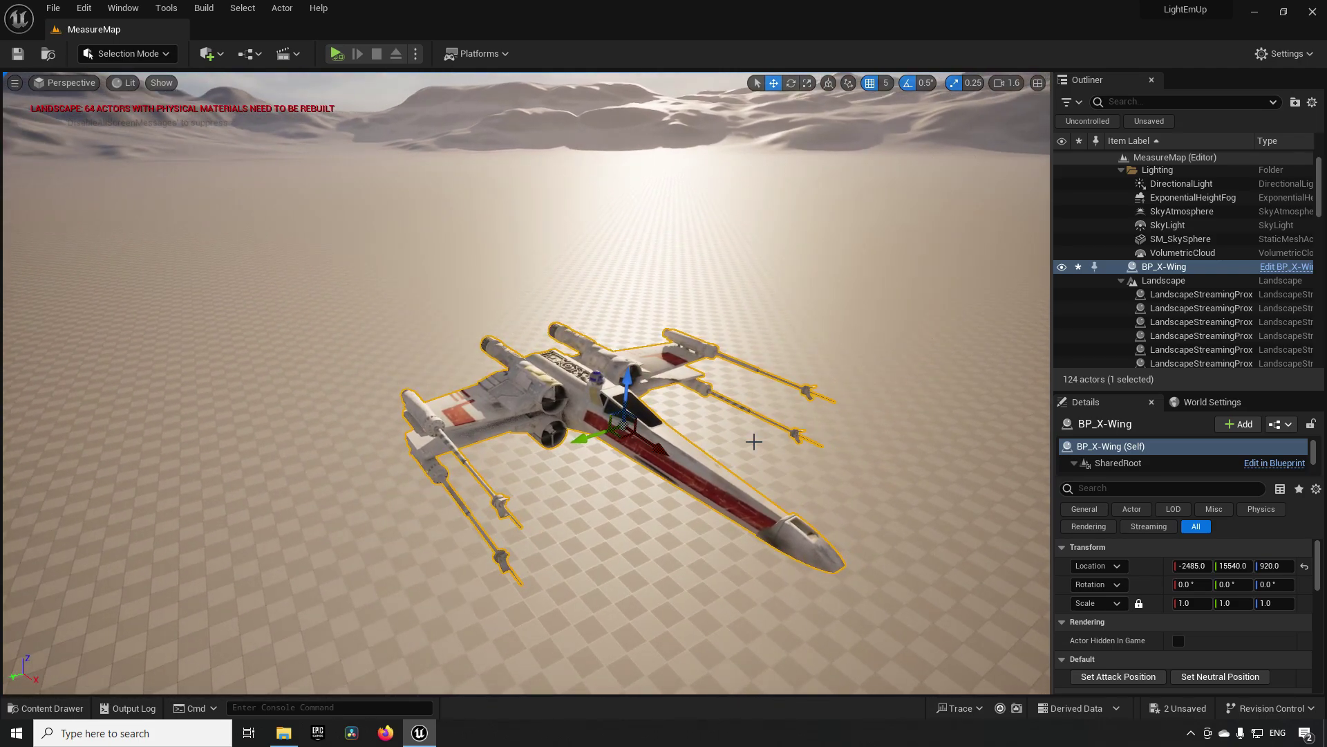
mouse_move(753, 441)
right_mouse_down()
mouse_move(814, 472)
mouse_move(750, 435)
right_mouse_up()
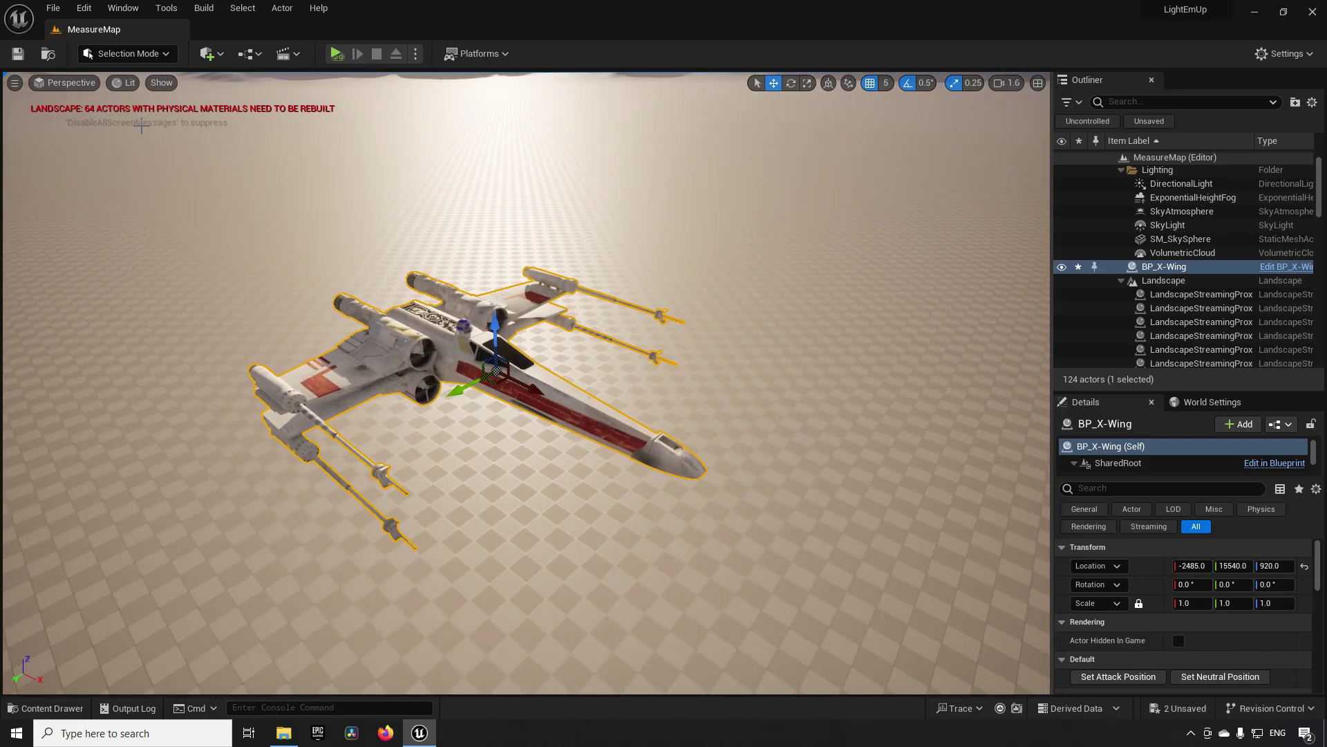
Switch the level viewport to the Top orthographic view and frame the X-Wing in it.
left_click(70, 84)
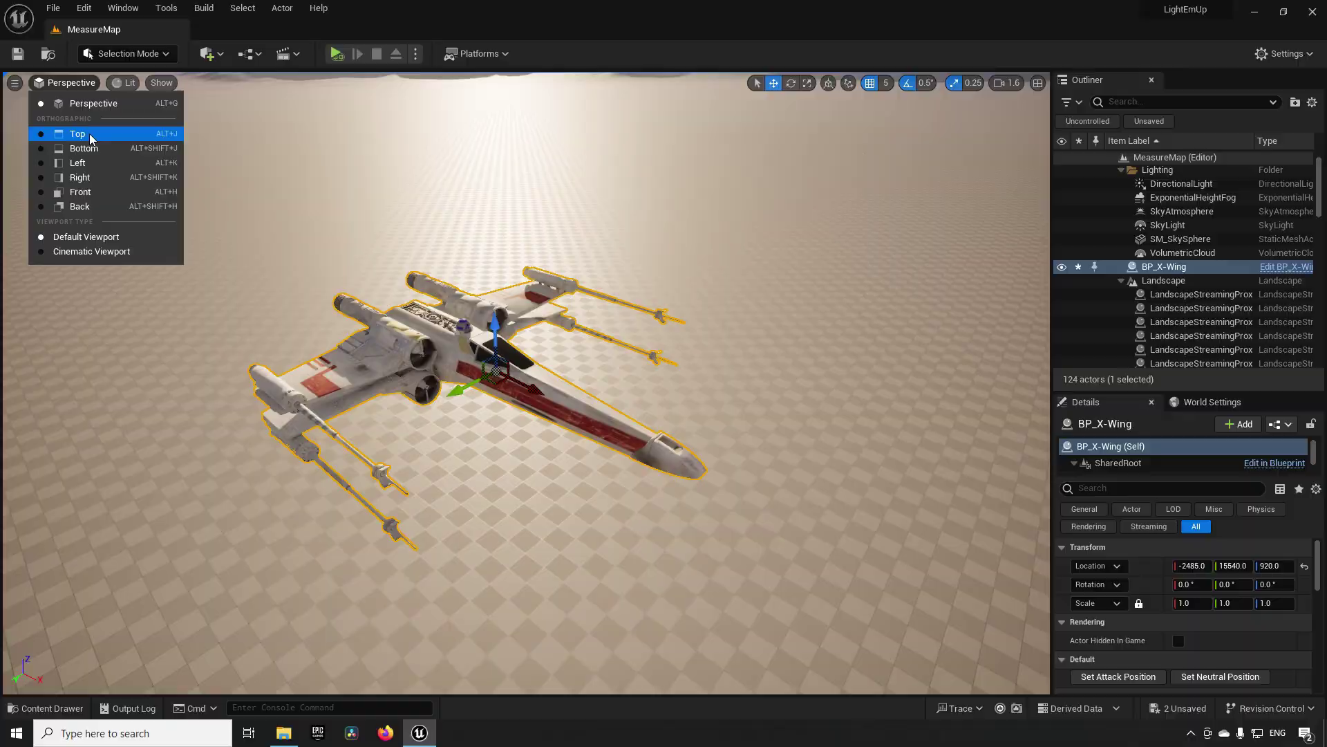
left_click(83, 131)
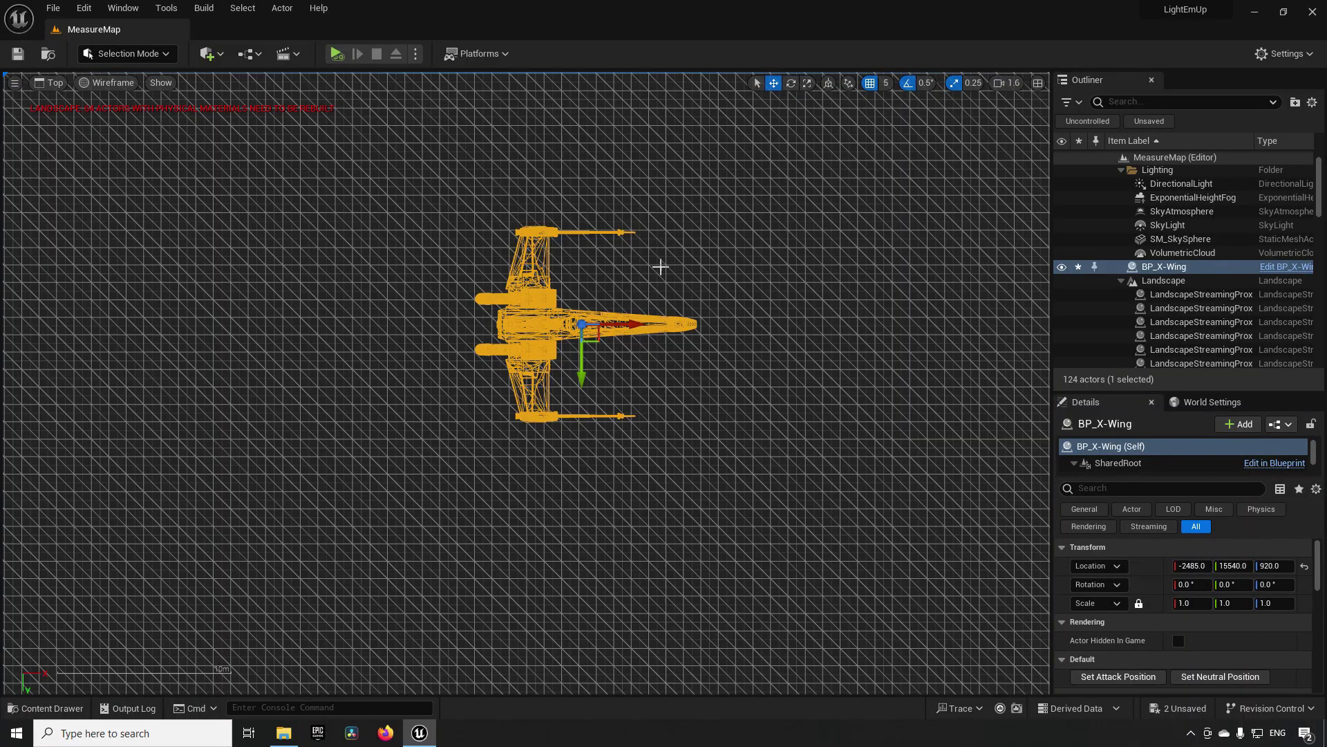
scroll(659, 268, "down", 8)
scroll(660, 267, "down", 5)
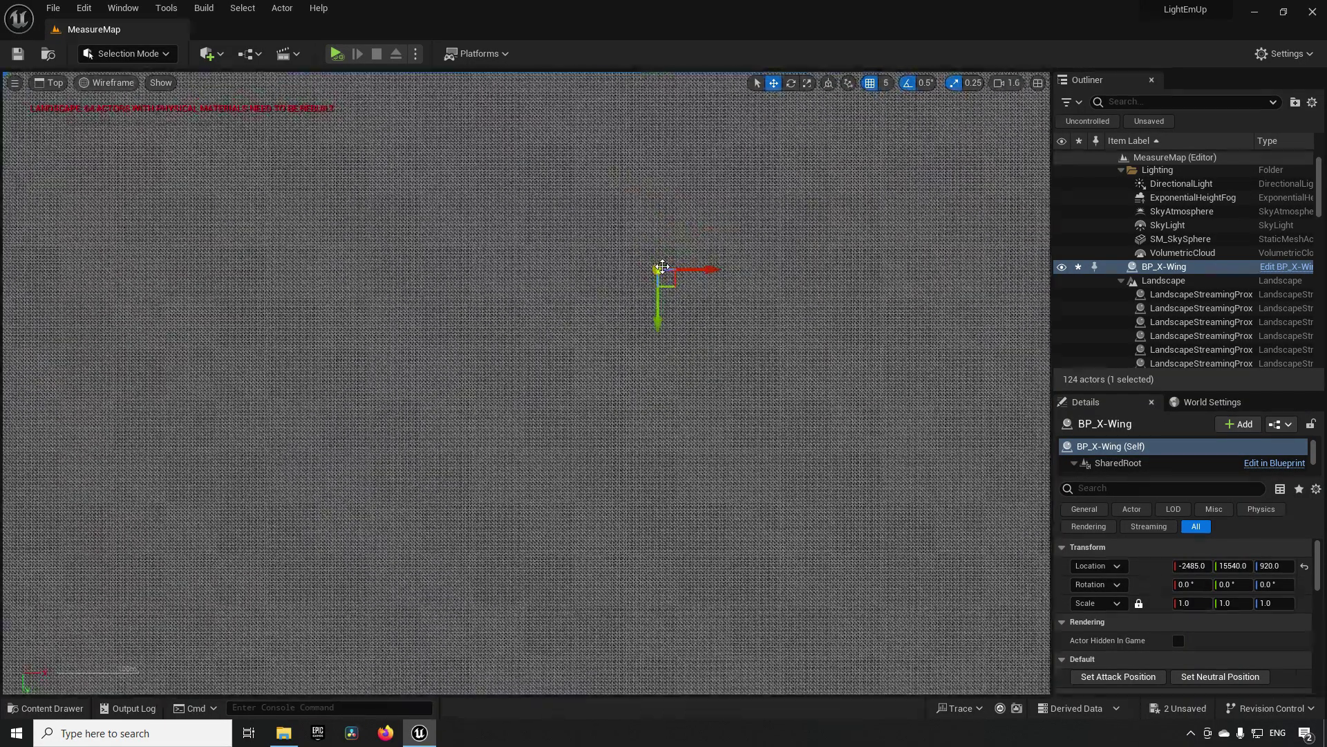
right_click_drag(729, 207, 619, 291)
scroll(611, 365, "up", 5)
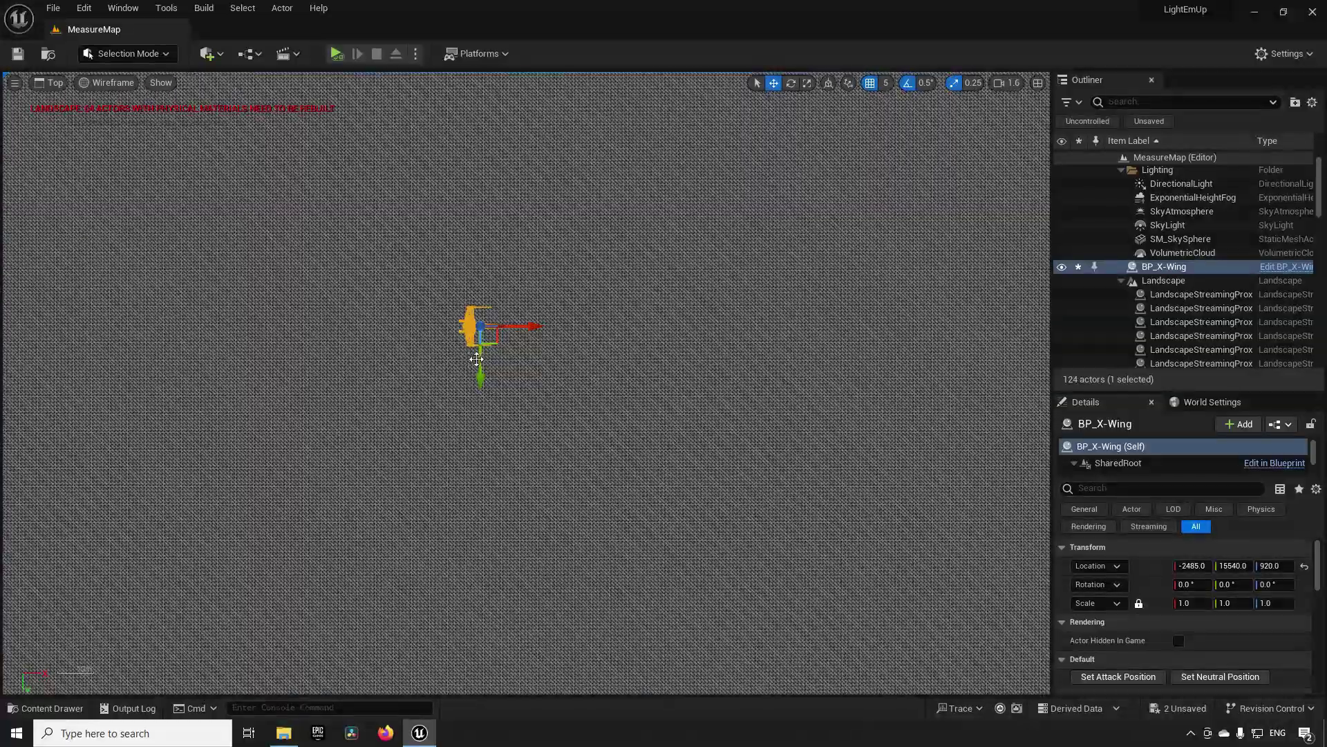
scroll(429, 348, "up", 4)
scroll(424, 325, "up", 2)
scroll(433, 317, "up", 3)
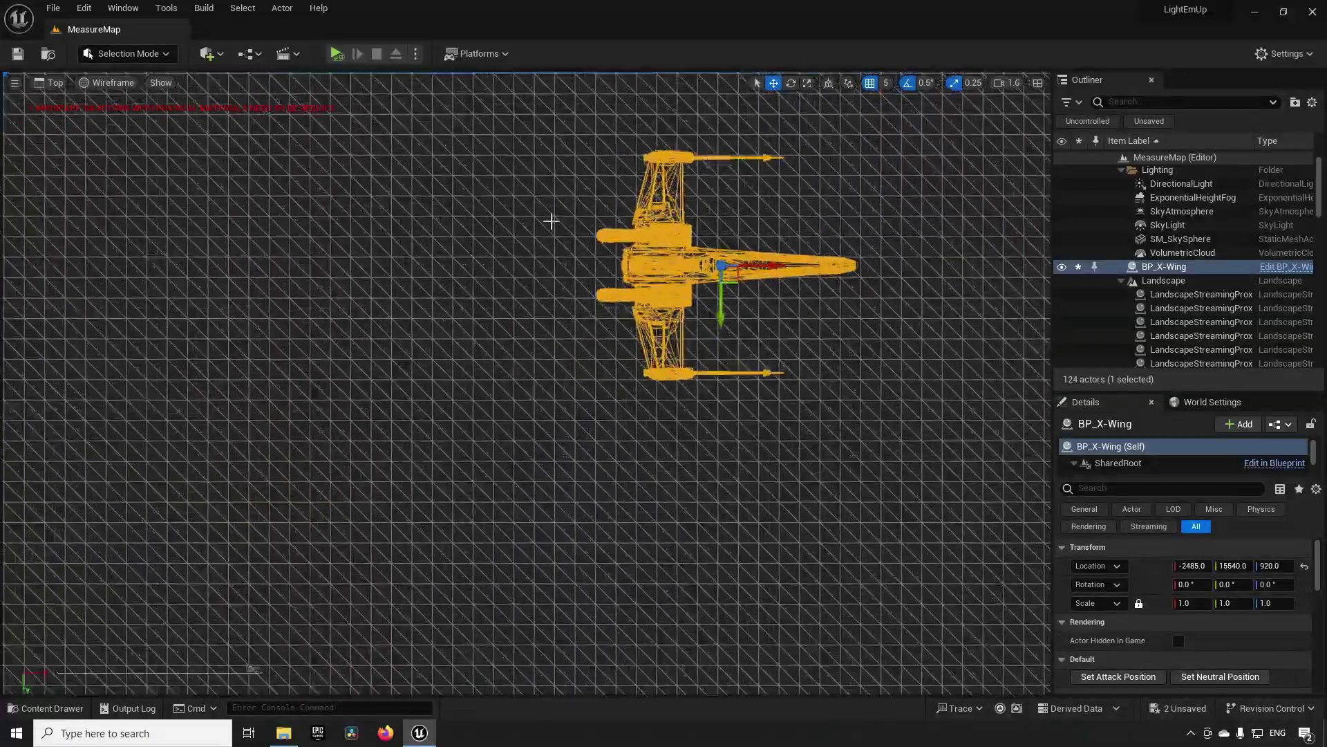
right_click_drag(551, 216, 425, 294)
left_click(664, 296)
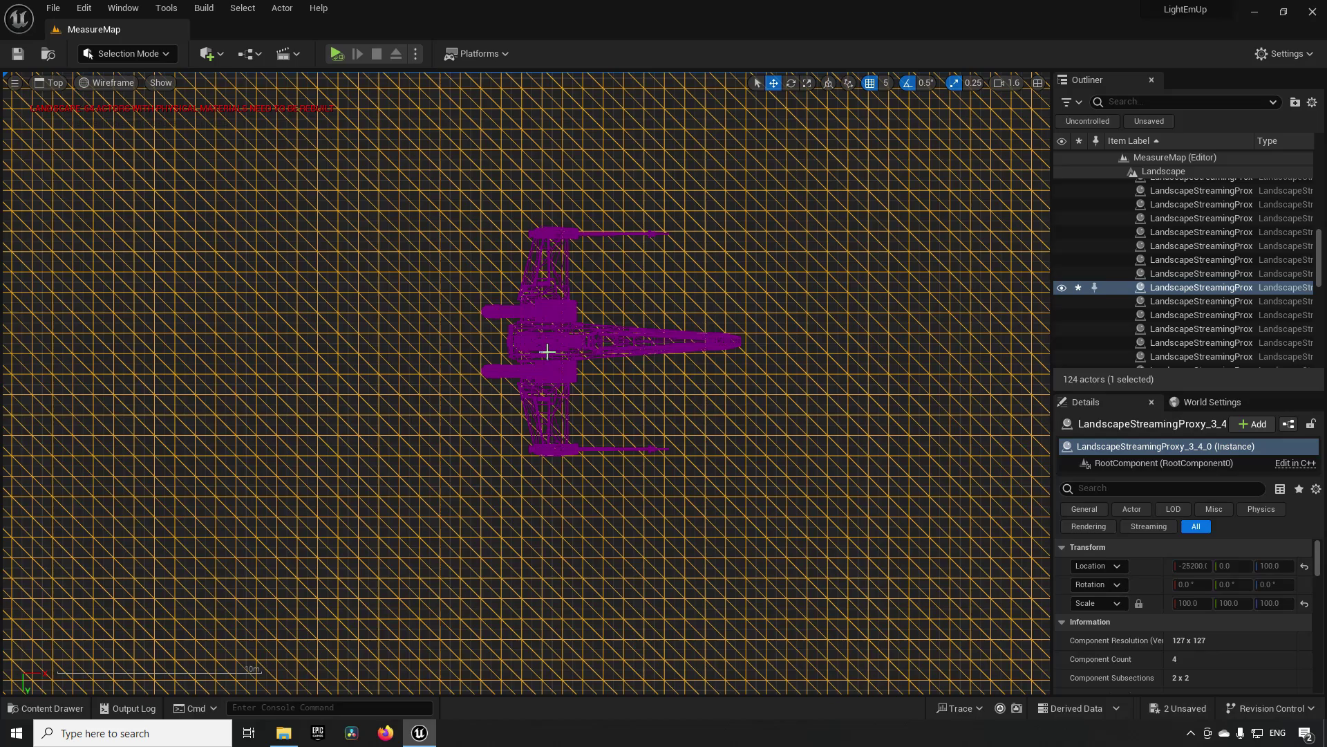
left_click(554, 343)
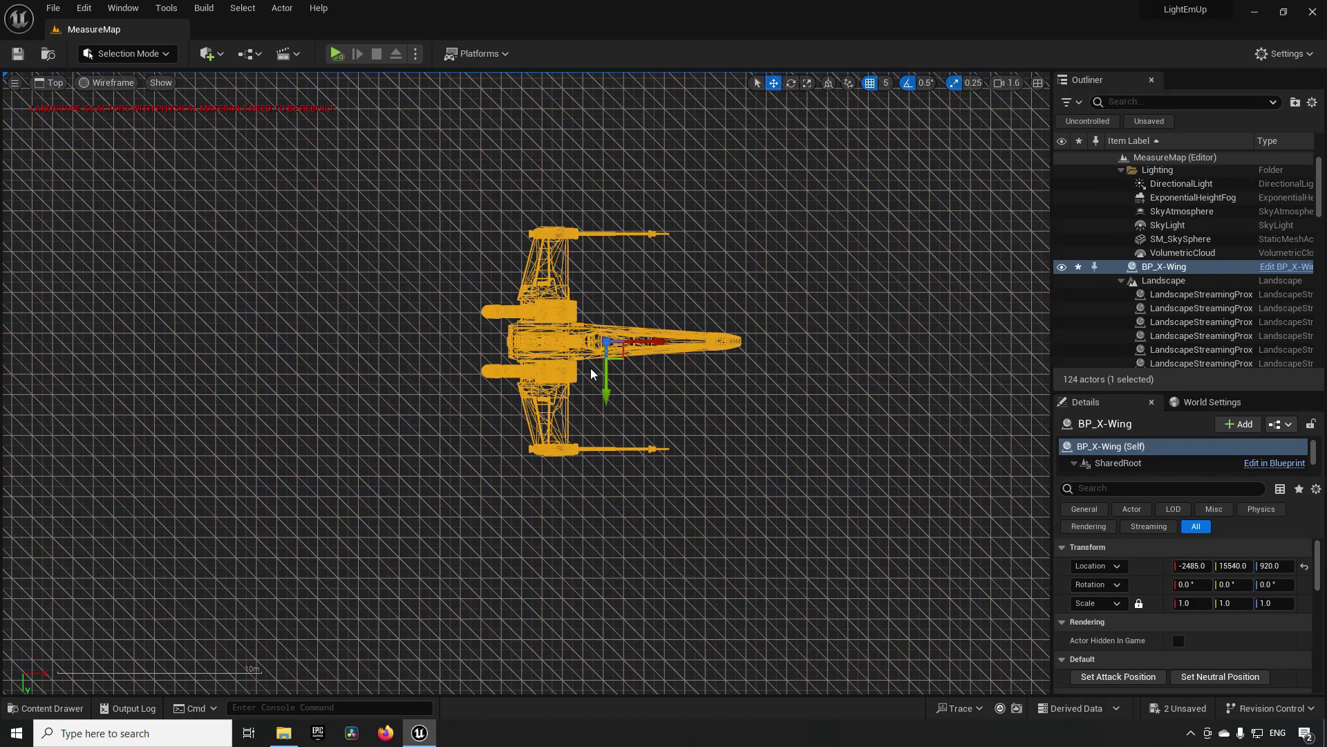
left_click(674, 289)
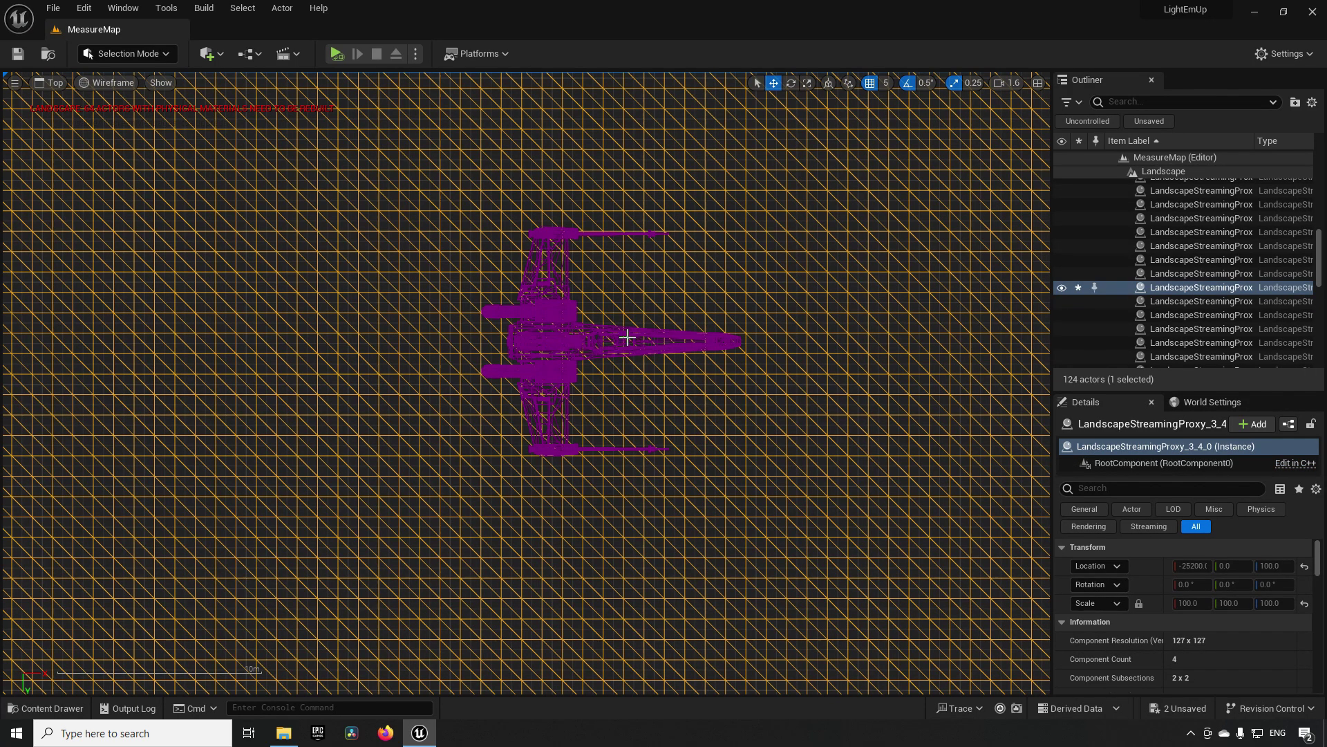
left_click(560, 339)
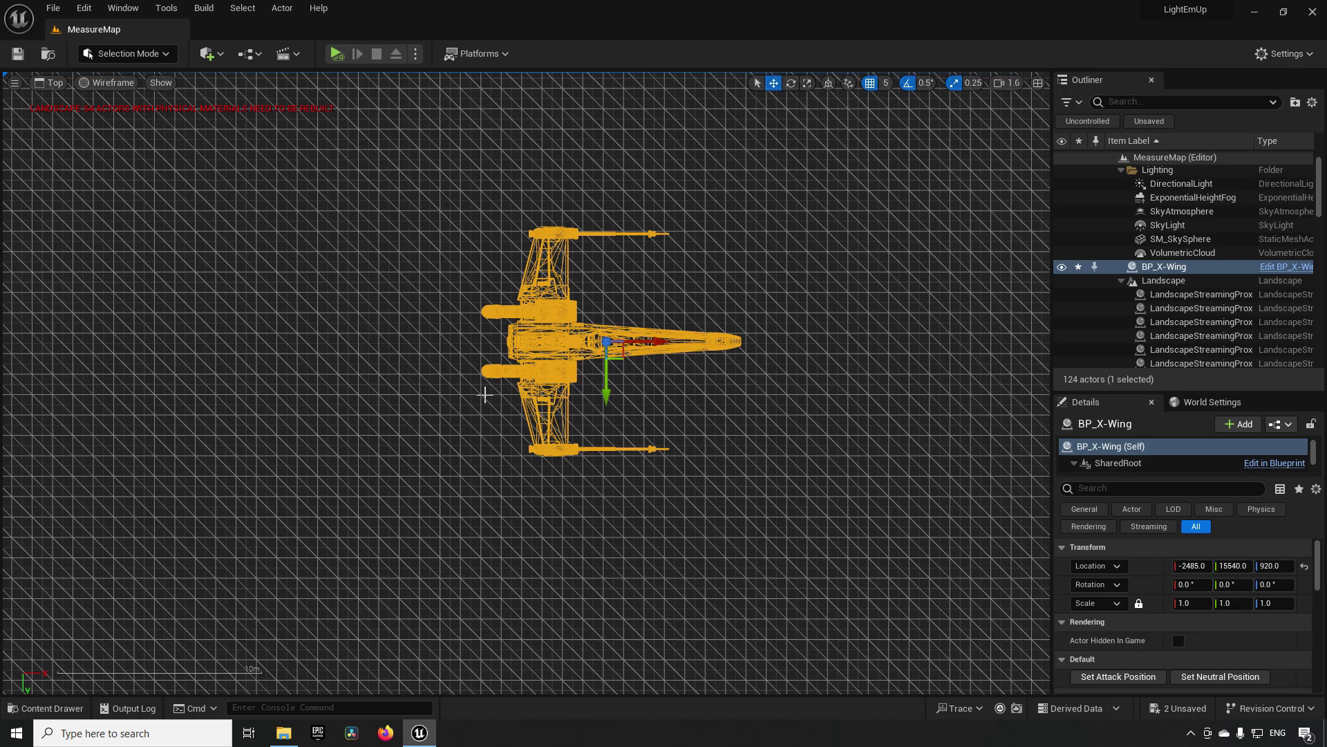
Measure a horizontal distance in the top view, starting at the X-Wing's rear engines and extending away behind the ship.
scroll(560, 377, "up", 3)
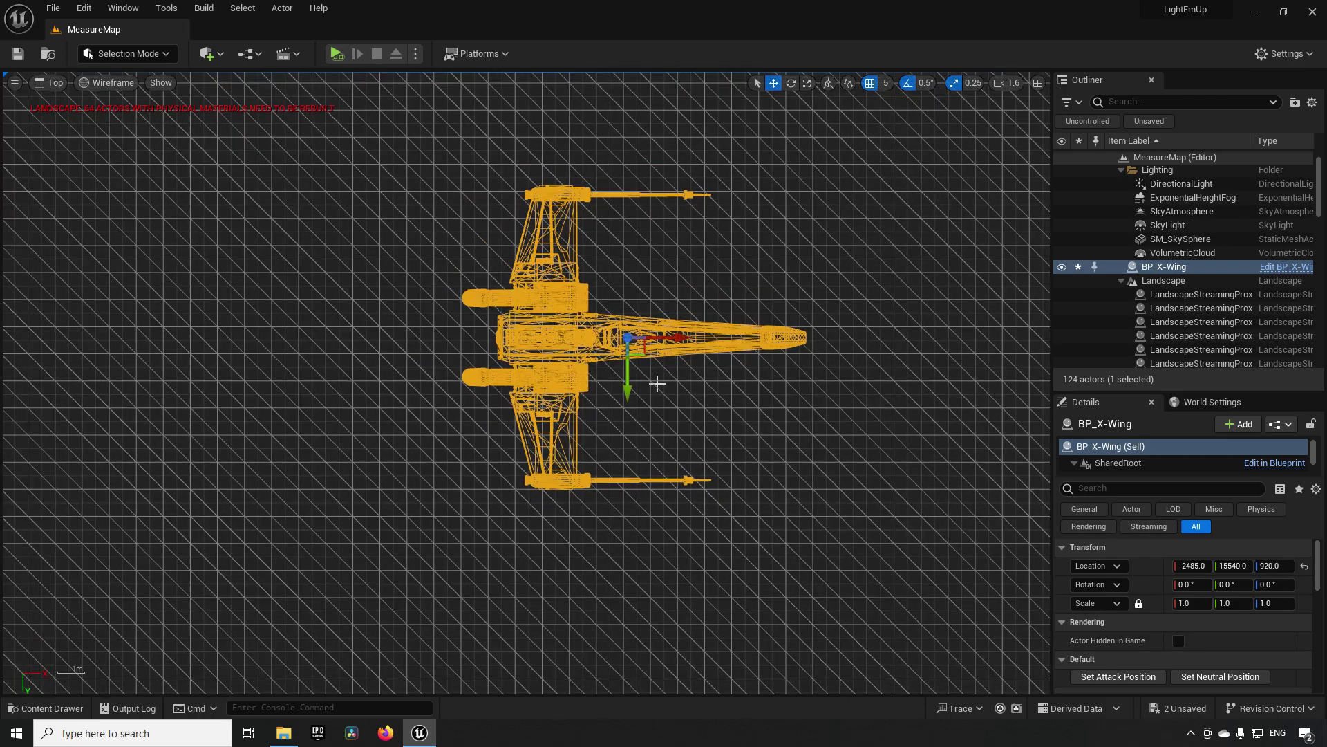
scroll(657, 384, "up", 1)
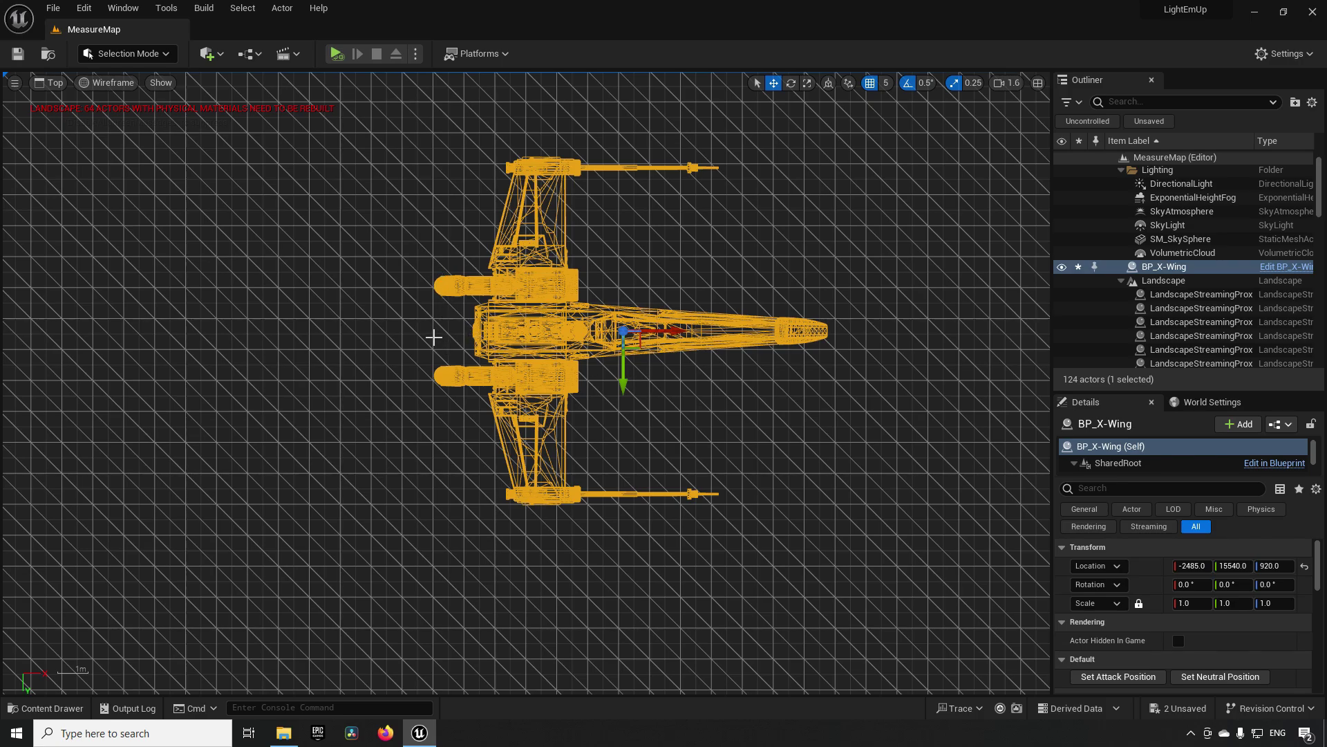
middle_click_drag(436, 333, 280, 334)
Set the grid snap size to 50 and measure a horizontal distance in the empty area behind the X-Wing.
left_click(886, 83)
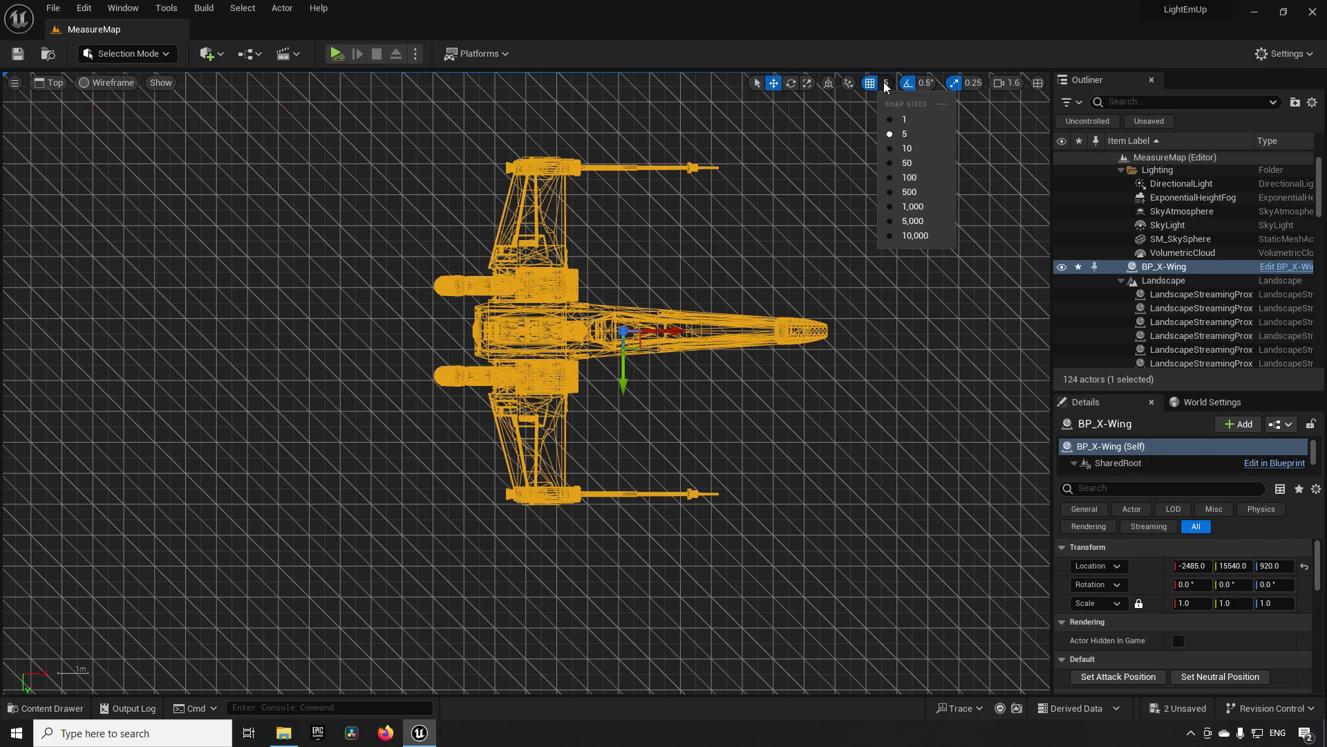
left_click(903, 164)
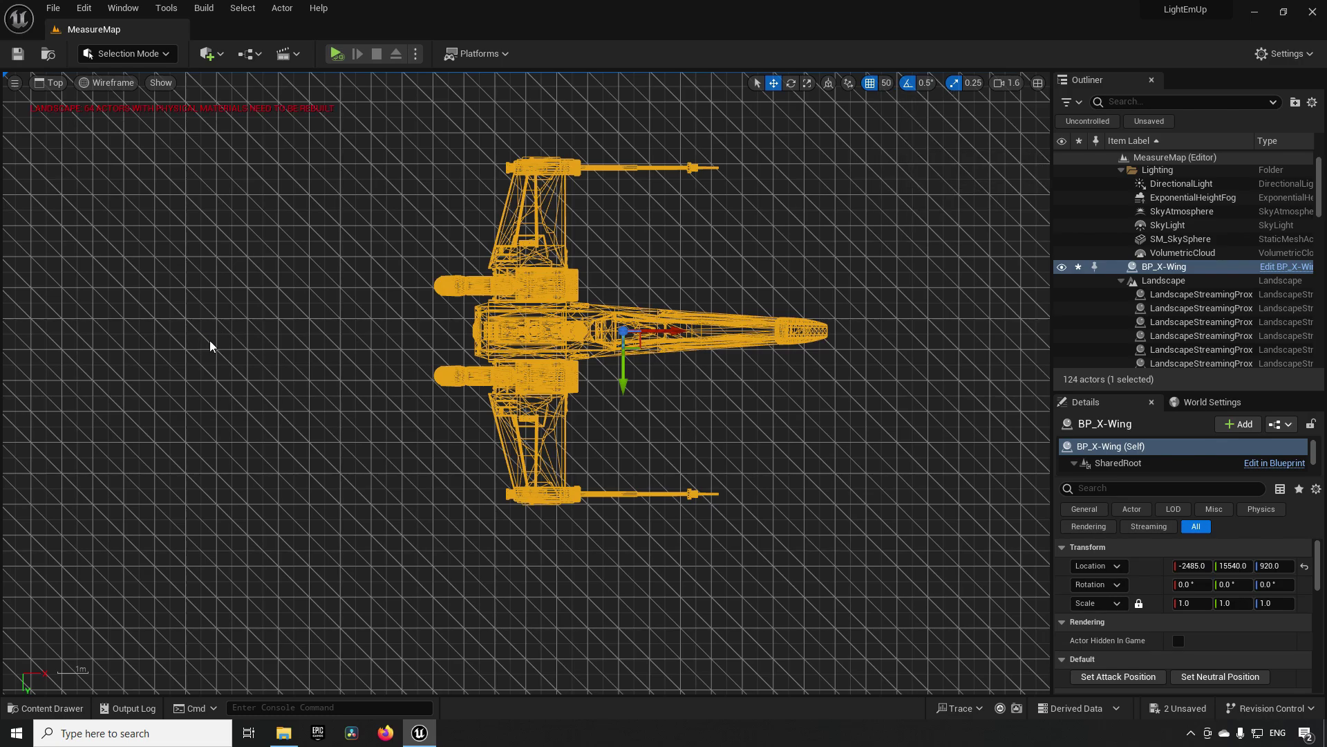
mouse_move(338, 334)
middle_mouse_down()
mouse_move(400, 332)
mouse_move(243, 342)
mouse_move(345, 334)
middle_mouse_up()
Set the grid snap size to 10 and measure the X-Wing's length from the rear engines to the nose.
left_click(886, 83)
left_click(901, 150)
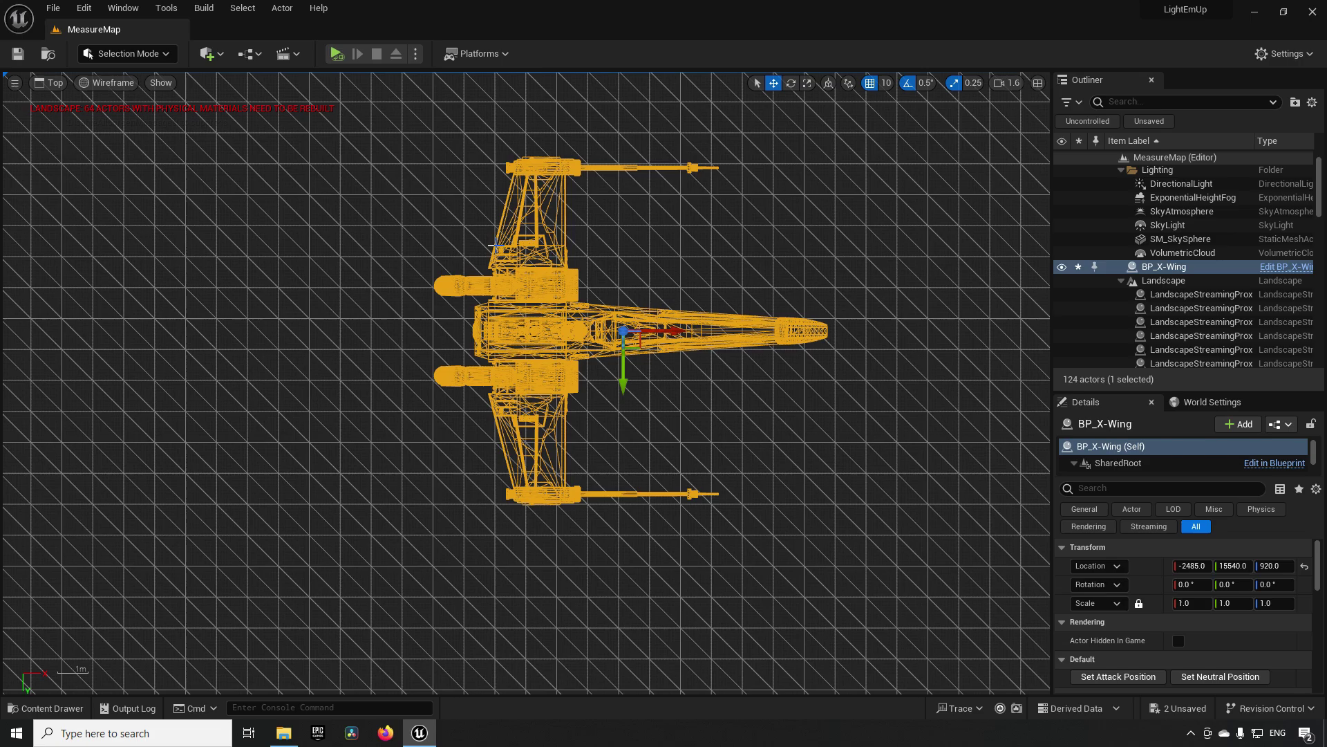
middle_click_drag(449, 275, 828, 277)
middle_click_drag(828, 277, 828, 277)
Return the level viewport to the Perspective view of the X-Wing.
left_click(47, 83)
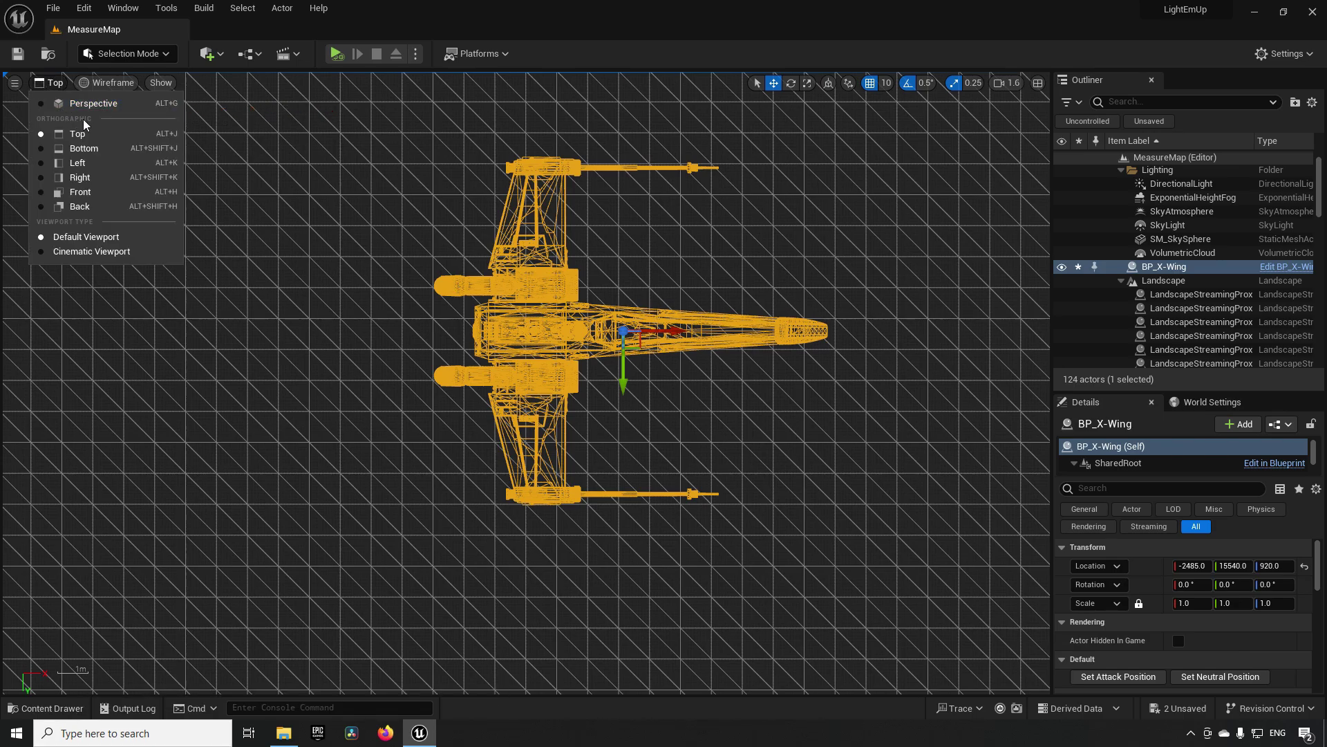
left_click(103, 106)
right_click_drag(711, 409, 792, 460)
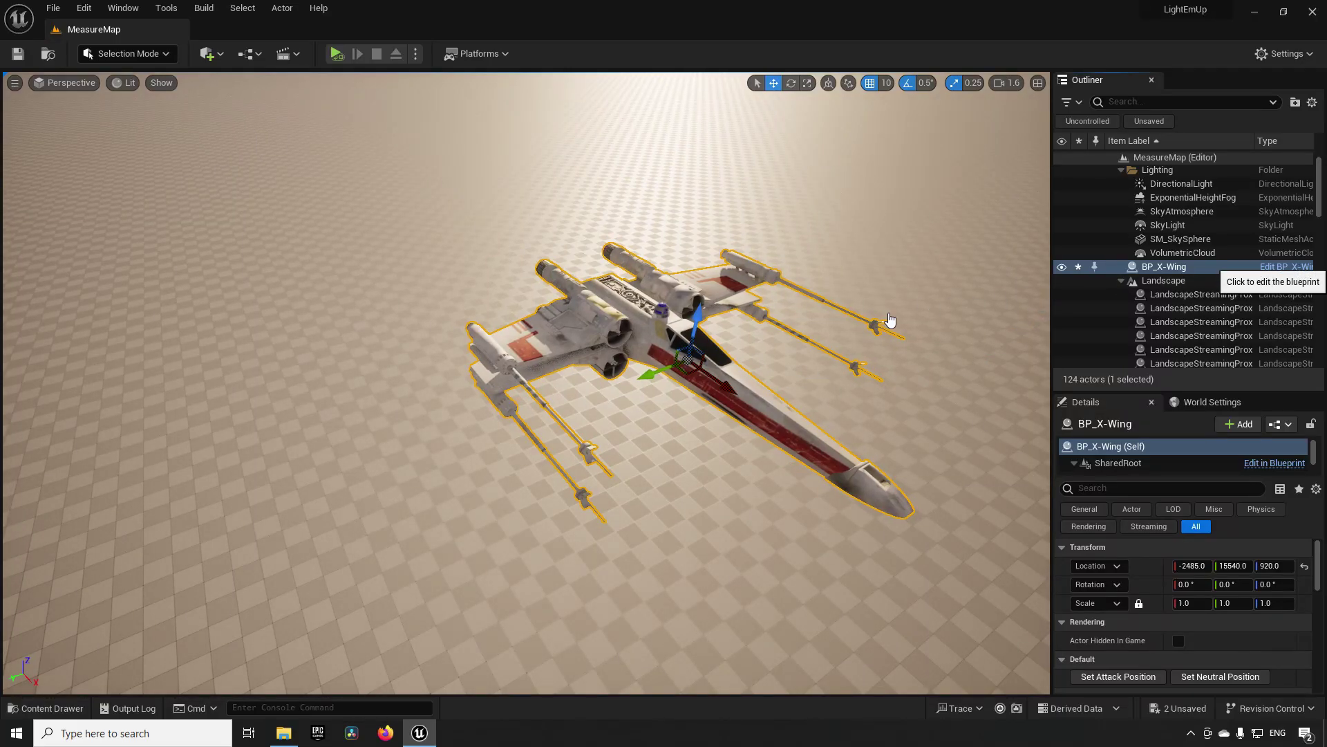
Open the X-Wing actor's Blueprint for editing and display its 3D viewport.
double_click(628, 349)
left_click(366, 79)
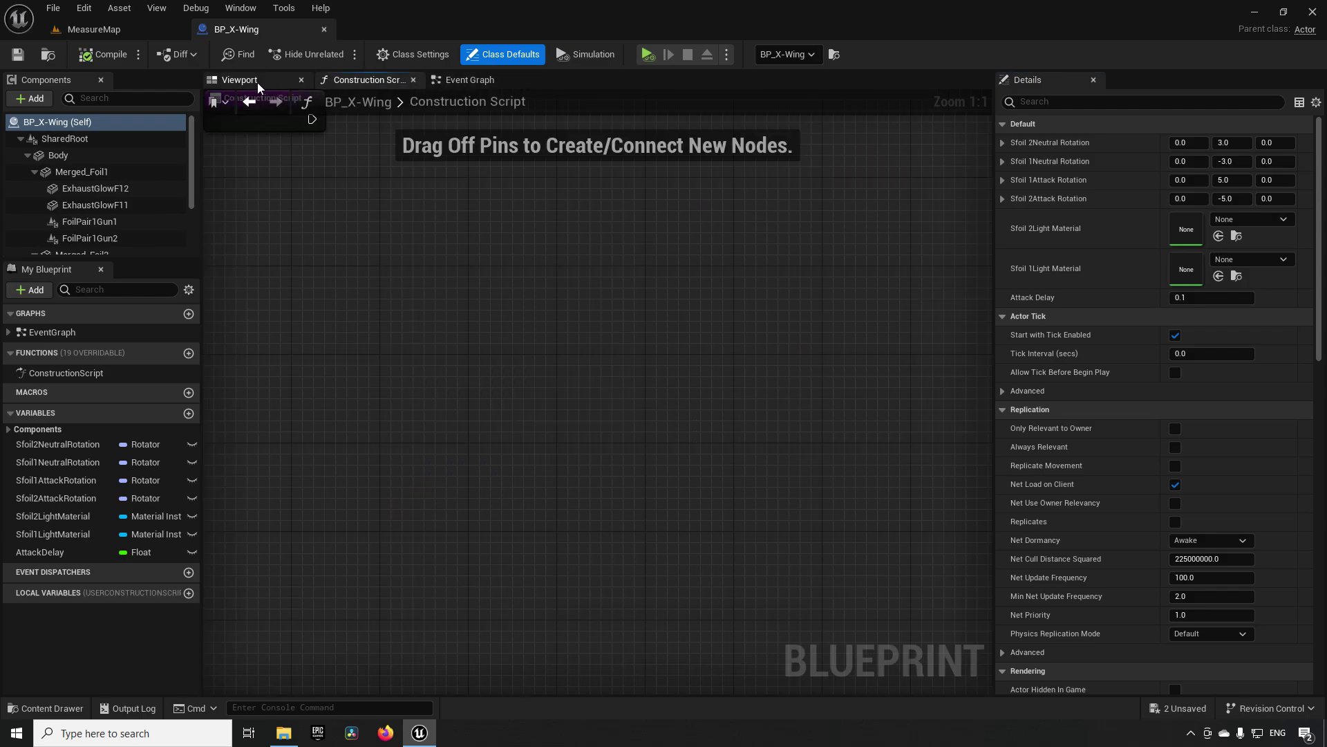
left_click(239, 80)
Switch the X-Wing Blueprint's viewport to the Top orthographic view.
right_click_drag(647, 420, 552, 332)
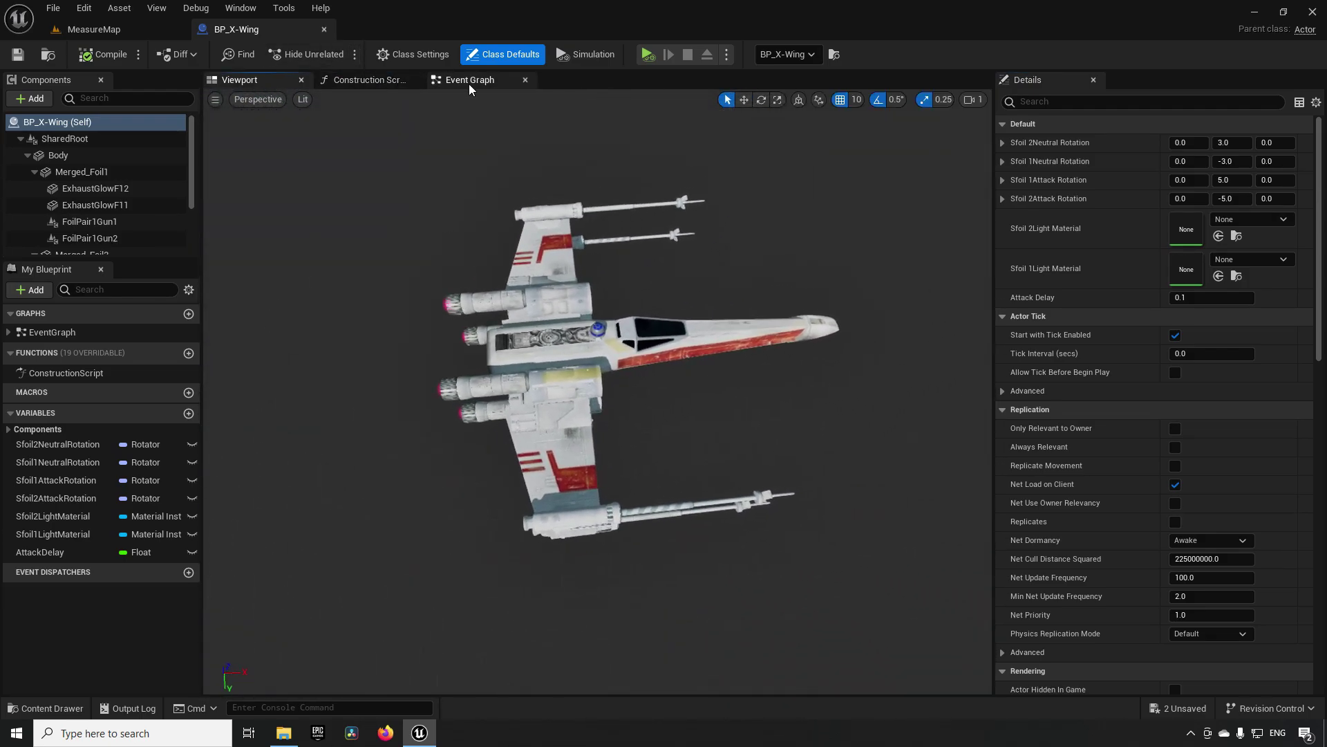
left_click(258, 101)
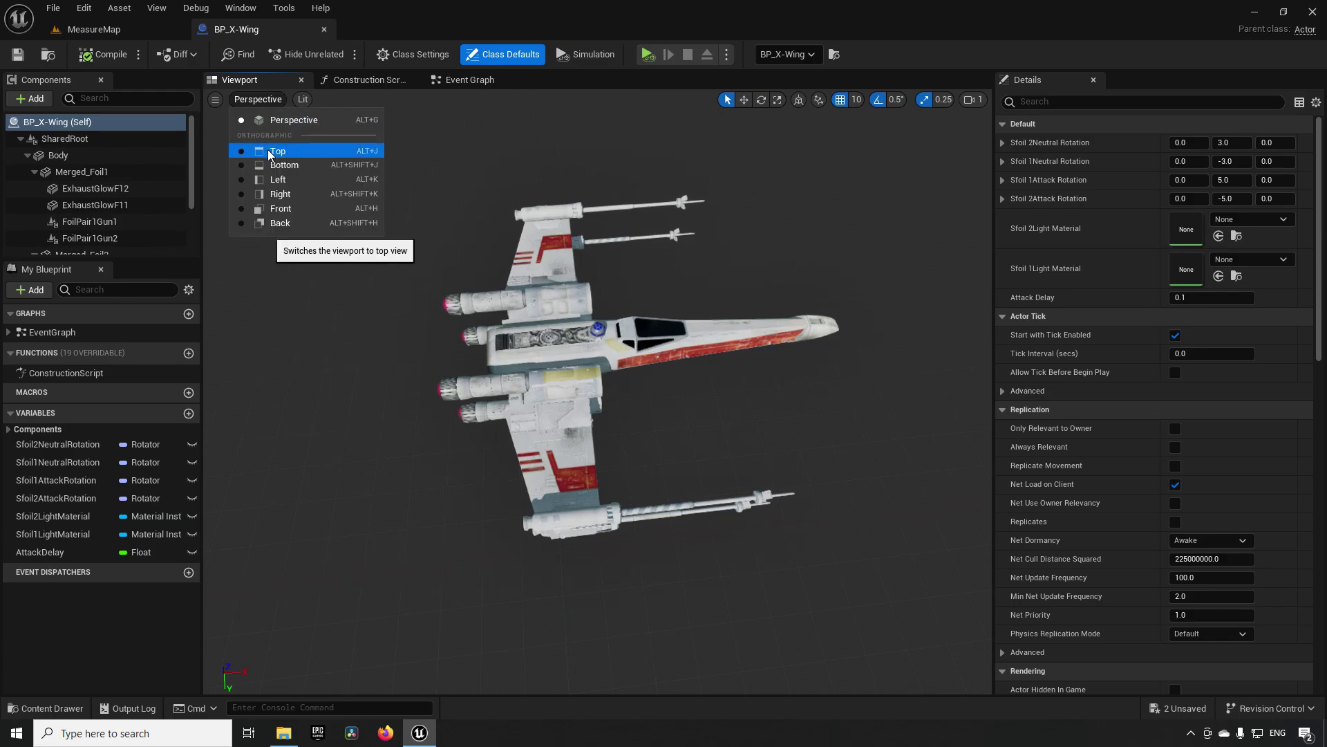
left_click(261, 148)
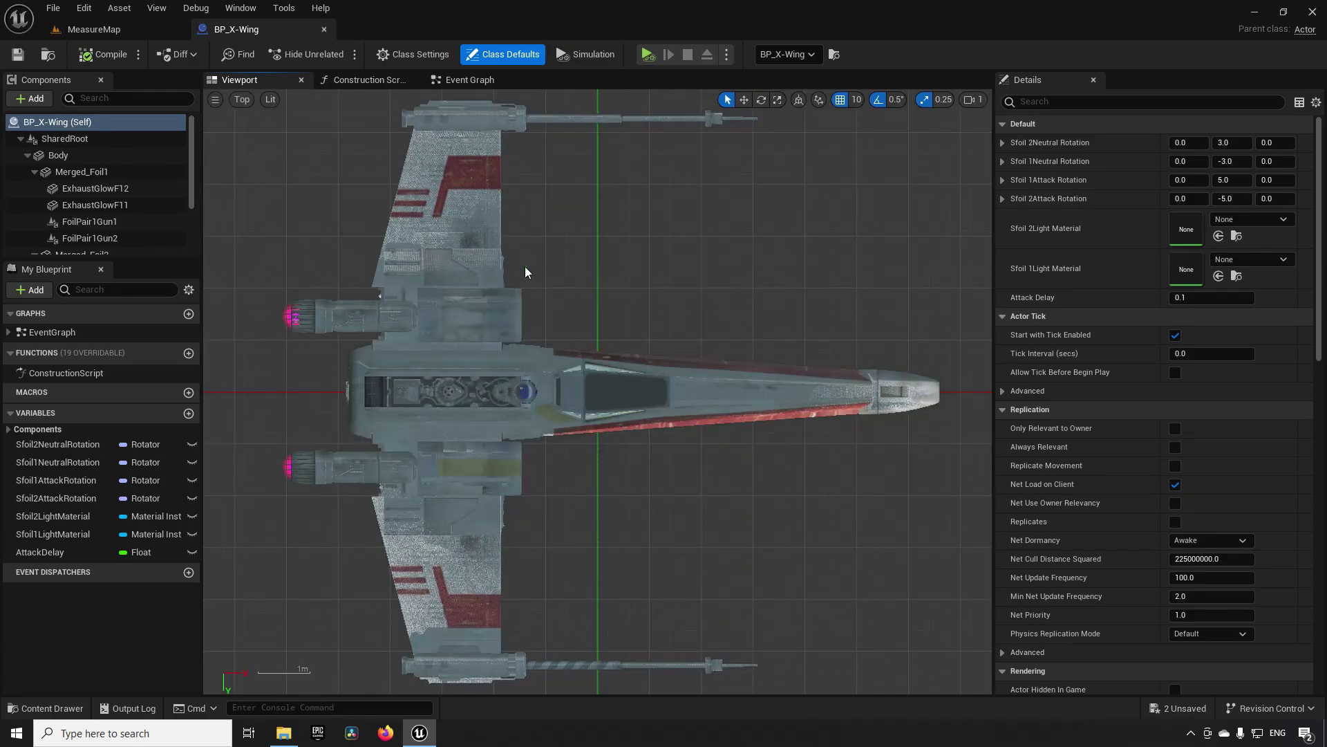